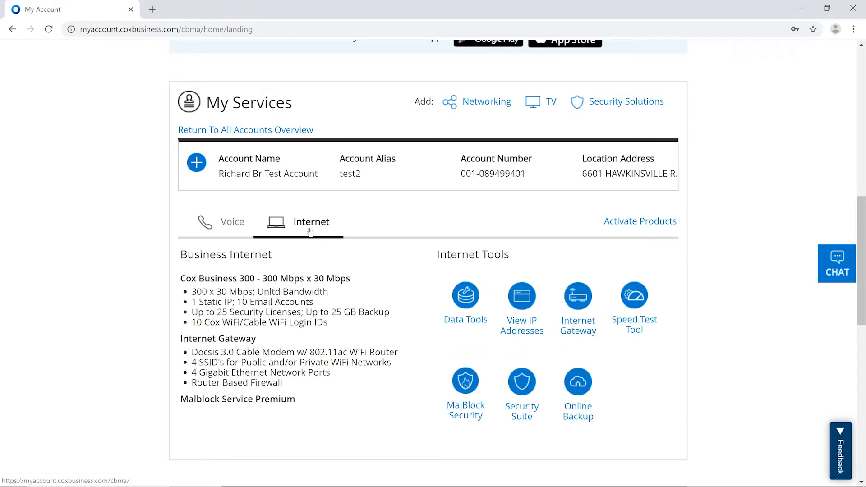
- Open MalBlock Security from the account's Internet tools and launch the MalBlock Dashboard
{"action": "left_click", "coordinate": [466, 384]}
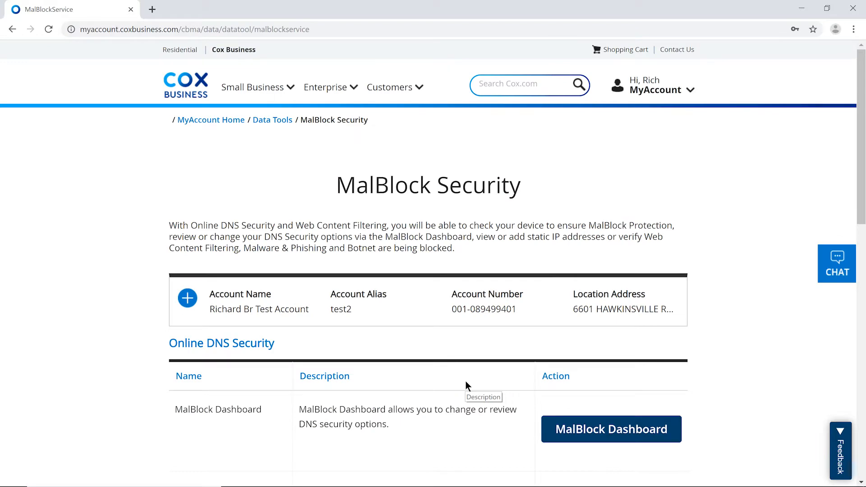
{"action": "left_click_drag", "start_coordinate": [862, 188], "coordinate": [865, 310]}
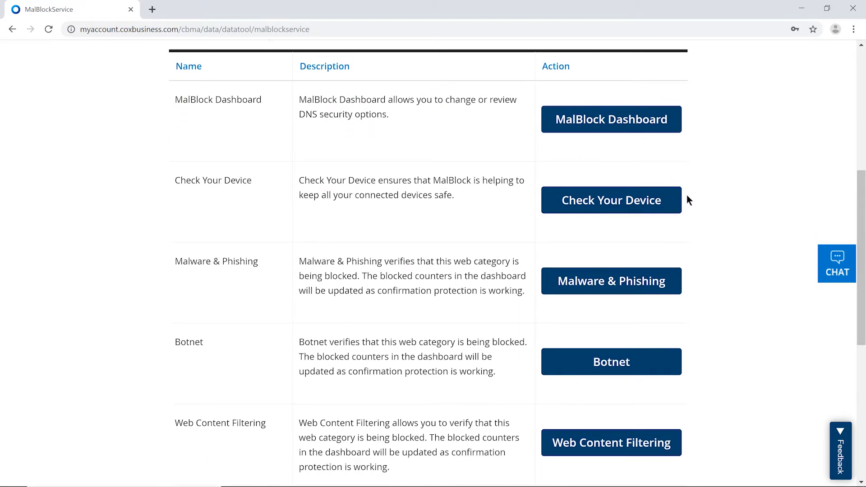
{"action": "left_click", "coordinate": [612, 128]}
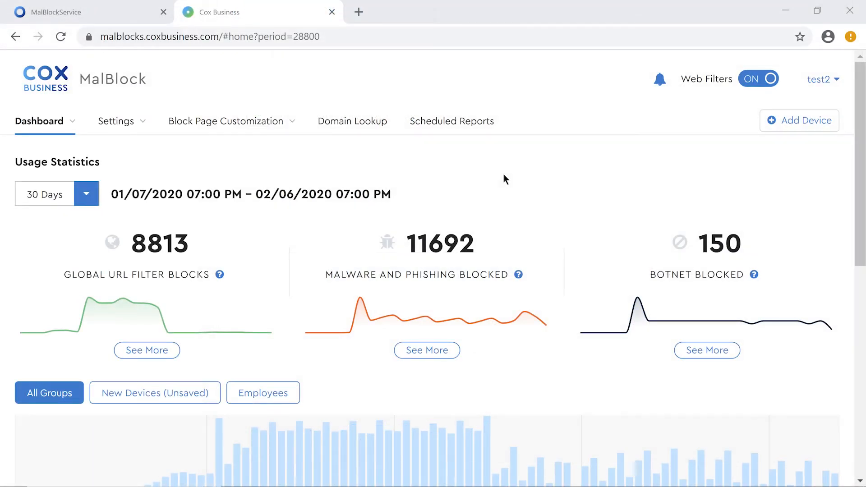
- In the protection preferences, block the Gambling category for the New Devices (Unsaved) group and save the change
{"action": "left_click", "coordinate": [131, 132]}
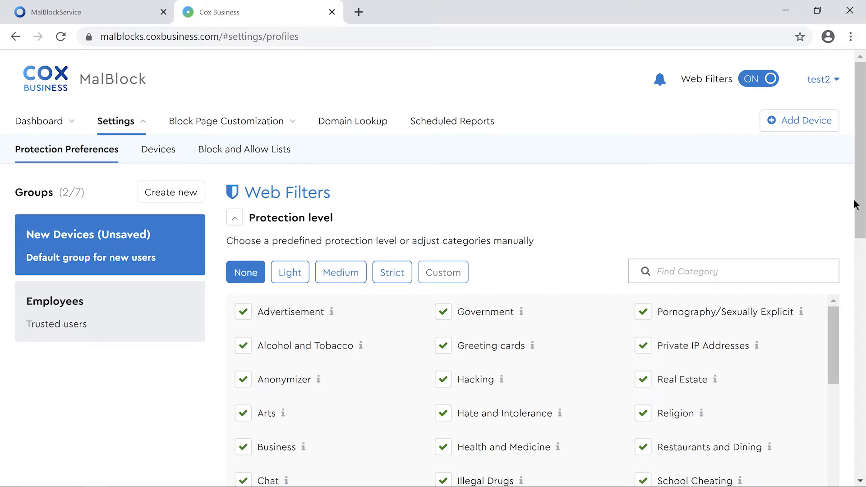
{"action": "left_click_drag", "start_coordinate": [855, 205], "coordinate": [831, 387]}
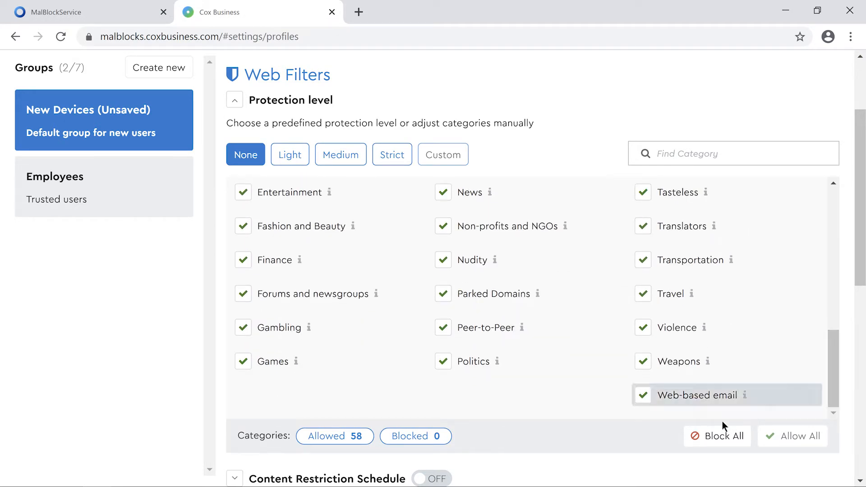
{"action": "left_click", "coordinate": [243, 333]}
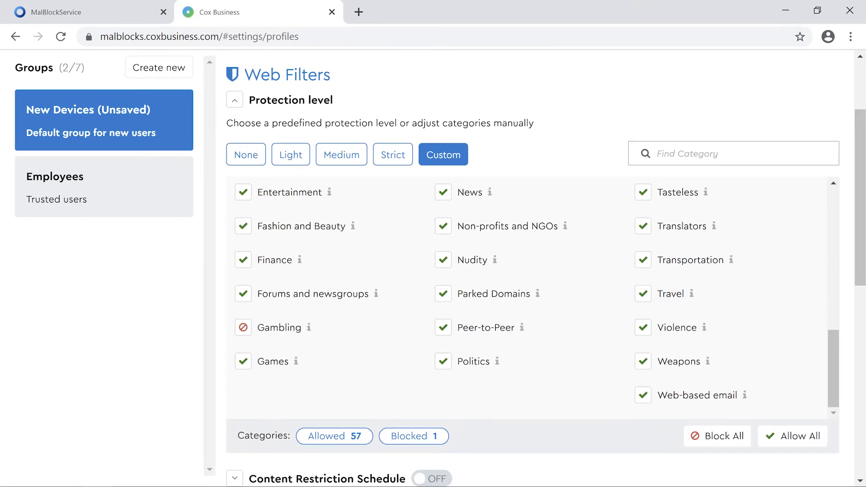
{"action": "left_click_drag", "start_coordinate": [863, 246], "coordinate": [861, 451]}
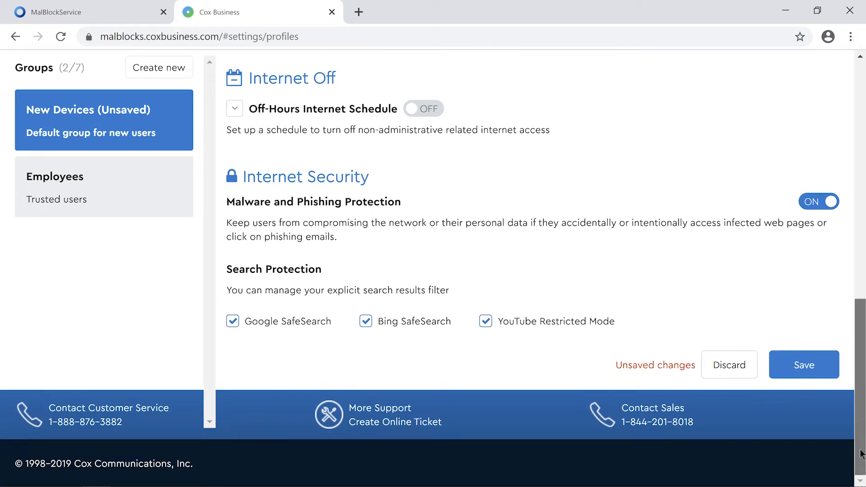
{"action": "left_click", "coordinate": [799, 367]}
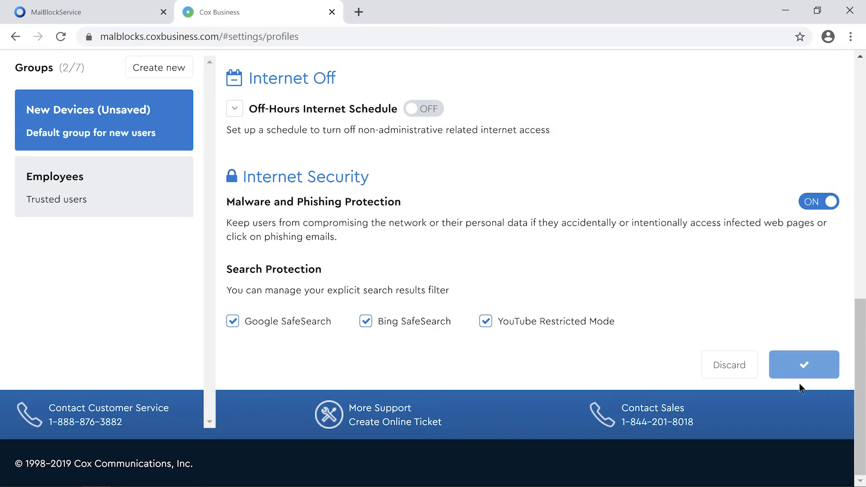
- Turn on the Content Restriction Schedule and start a new rule covering every day from Monday to Sunday
{"action": "left_click_drag", "start_coordinate": [864, 349], "coordinate": [864, 285]}
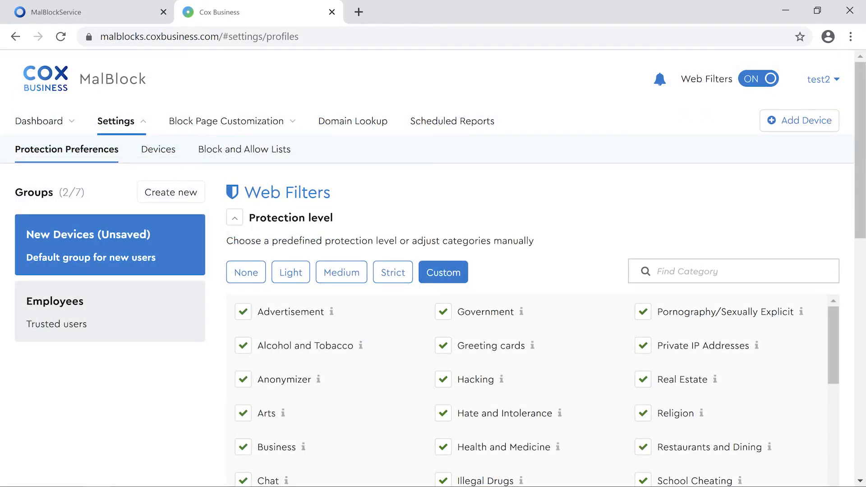
{"action": "left_click_drag", "start_coordinate": [864, 167], "coordinate": [841, 357]}
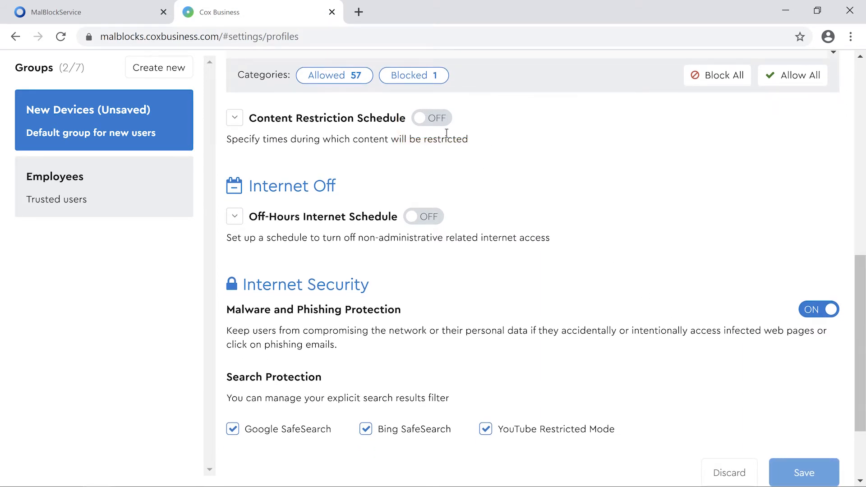
{"action": "left_click", "coordinate": [432, 119]}
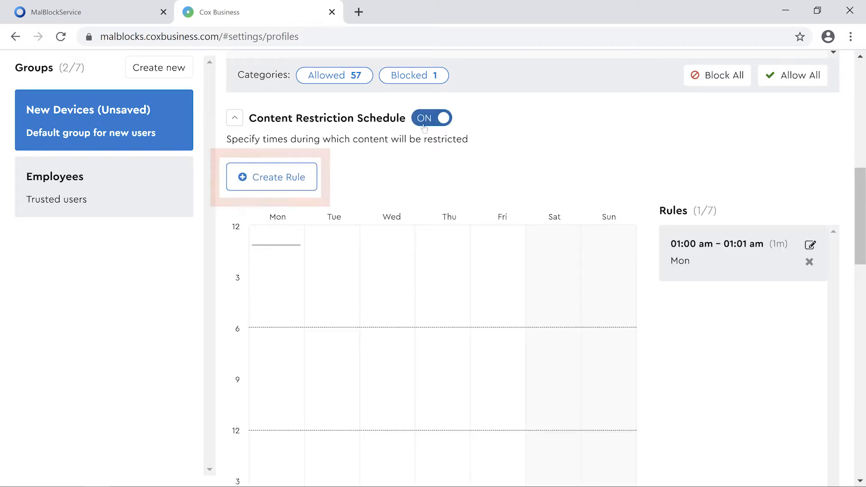
{"action": "left_click", "coordinate": [299, 181]}
{"action": "left_click", "coordinate": [251, 247]}
{"action": "left_click", "coordinate": [297, 247]}
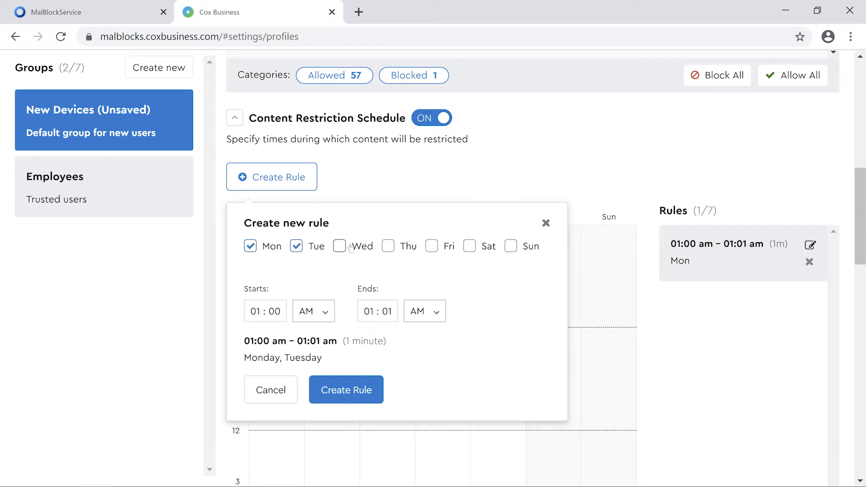
{"action": "left_click", "coordinate": [340, 246]}
{"action": "left_click", "coordinate": [388, 247]}
{"action": "left_click", "coordinate": [432, 246]}
{"action": "left_click", "coordinate": [470, 246]}
{"action": "left_click", "coordinate": [514, 249]}
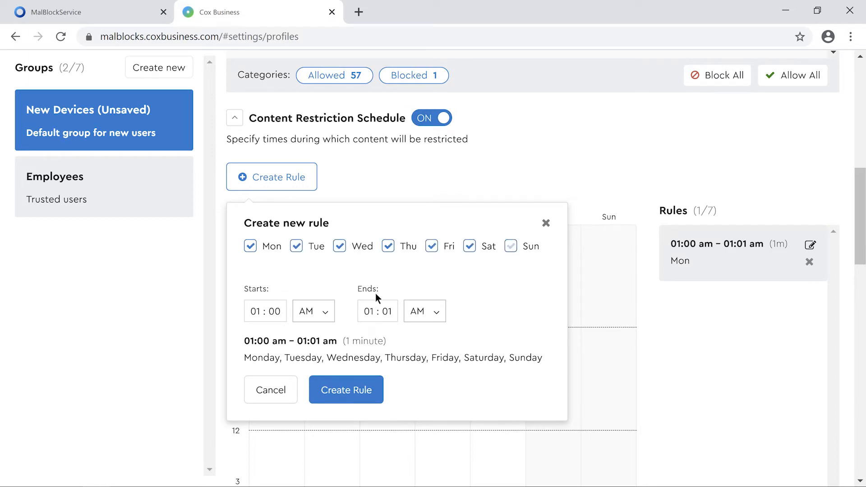
- Create the content restriction rule with a start of 06:01 PM and an end of 07:59 AM, and save the preferences
{"action": "left_click", "coordinate": [256, 312]}
{"action": "type", "text": "6"}
{"action": "left_click", "coordinate": [277, 311]}
{"action": "type", "text": "1"}
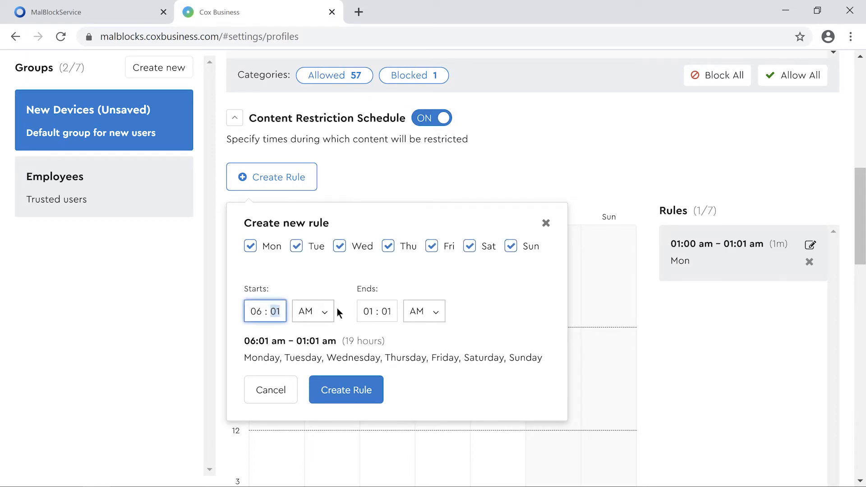
{"action": "left_click", "coordinate": [321, 311]}
{"action": "left_click", "coordinate": [311, 293]}
{"action": "left_click", "coordinate": [369, 240]}
{"action": "type", "text": "7 : 59"}
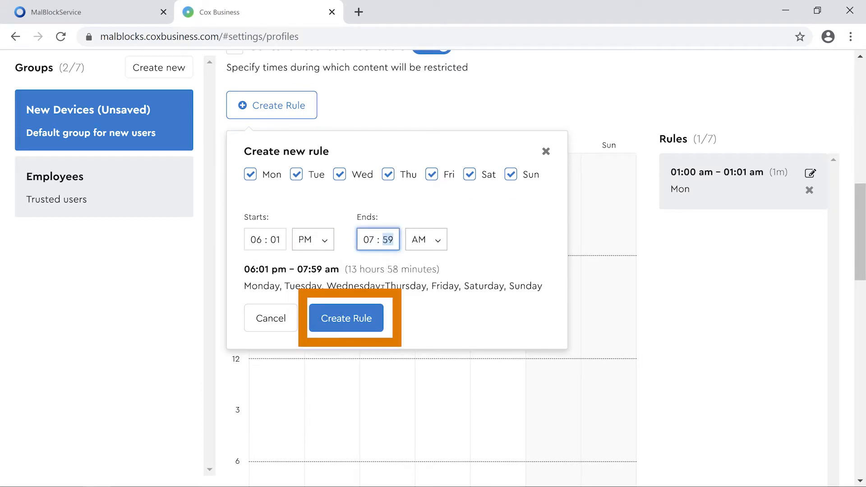
{"action": "left_click", "coordinate": [366, 321]}
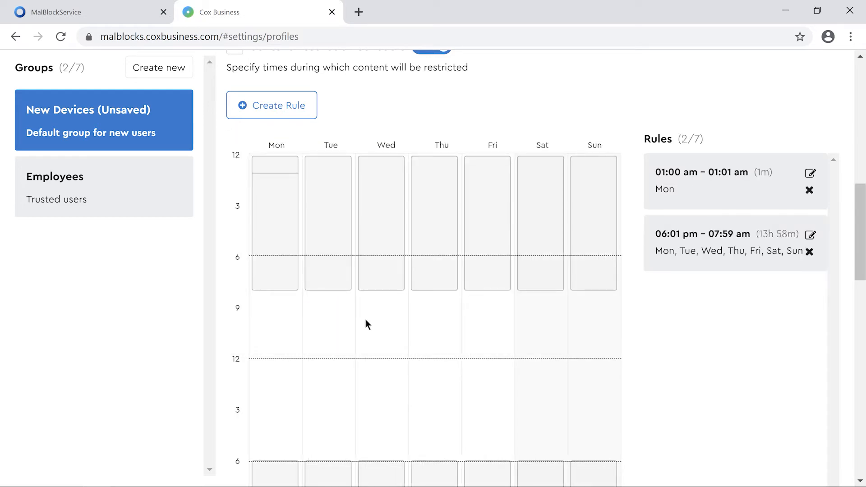
{"action": "left_click_drag", "start_coordinate": [860, 271], "coordinate": [856, 461]}
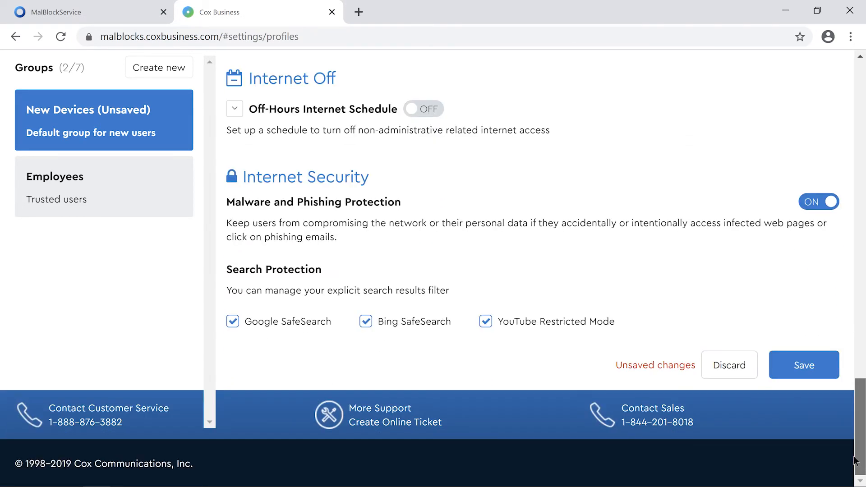
{"action": "left_click", "coordinate": [792, 371]}
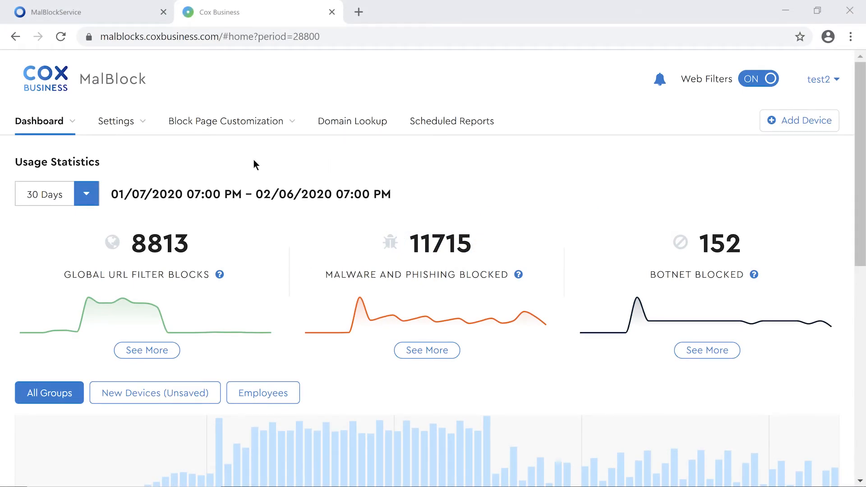
- In the protection preferences, turn on the Off-Hours Internet Schedule and start a new rule for all seven days
{"action": "left_click", "coordinate": [143, 121]}
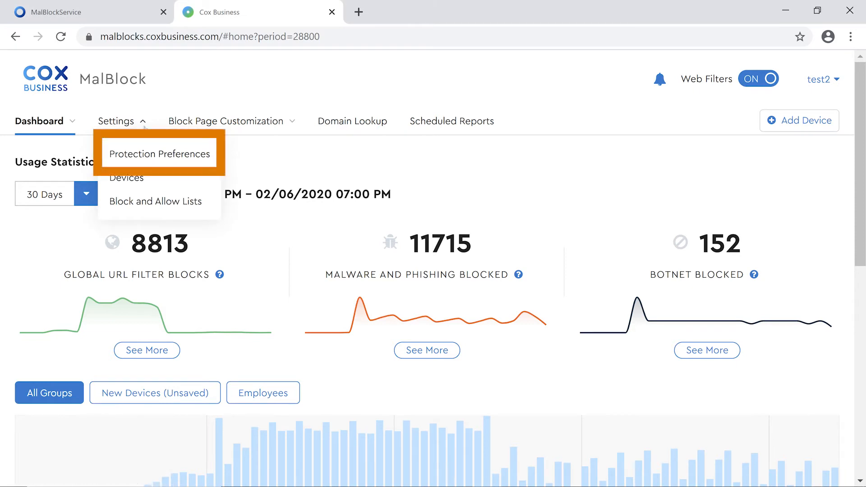
{"action": "left_click", "coordinate": [136, 152]}
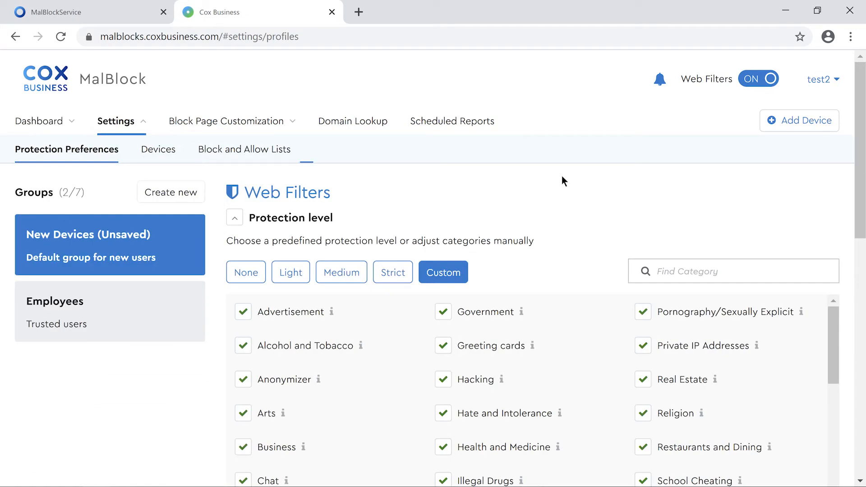
{"action": "left_click_drag", "start_coordinate": [859, 165], "coordinate": [863, 406]}
{"action": "left_click", "coordinate": [421, 113]}
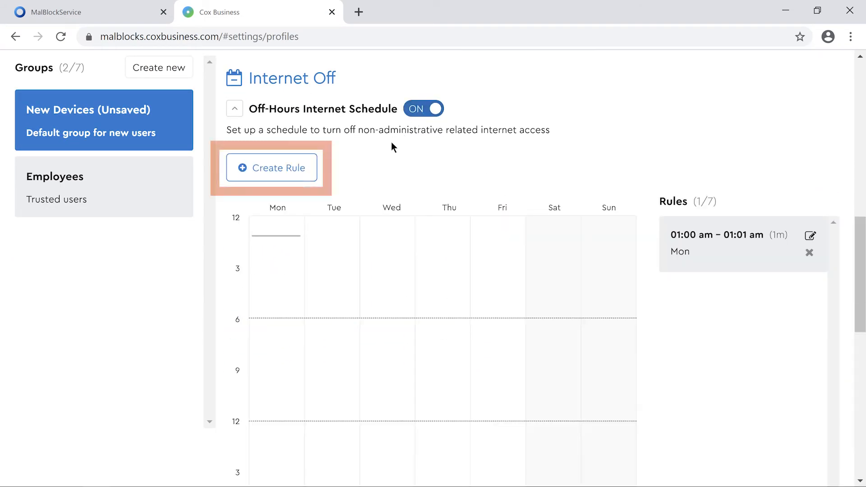
{"action": "left_click", "coordinate": [302, 177]}
{"action": "left_click", "coordinate": [251, 237]}
{"action": "left_click", "coordinate": [297, 237]}
{"action": "left_click", "coordinate": [339, 237]}
{"action": "left_click", "coordinate": [388, 238]}
{"action": "left_click", "coordinate": [431, 237]}
{"action": "left_click", "coordinate": [470, 238]}
{"action": "left_click", "coordinate": [510, 237]}
- Create the off-hours internet rule running from 06:01 PM to 07:59 AM and save the preferences
{"action": "left_click", "coordinate": [254, 303]}
{"action": "type", "text": "0601"}
{"action": "left_click", "coordinate": [324, 305]}
{"action": "left_click", "coordinate": [315, 298]}
{"action": "left_click", "coordinate": [369, 242]}
{"action": "type", "text": "071559"}
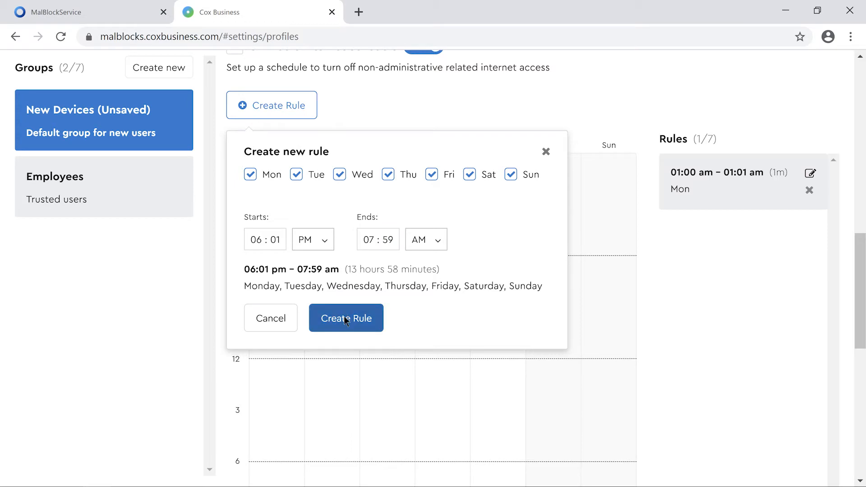
{"action": "left_click", "coordinate": [345, 320]}
{"action": "left_click_drag", "start_coordinate": [861, 270], "coordinate": [861, 397]}
{"action": "left_click", "coordinate": [787, 363]}
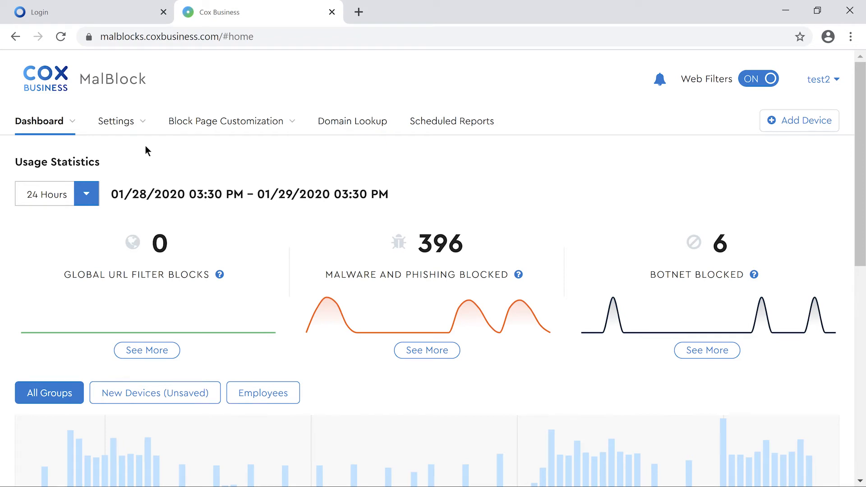
- Add the whole website illegalgambling.com to the block list of the New Devices (Unsaved) group
{"action": "left_click", "coordinate": [143, 122]}
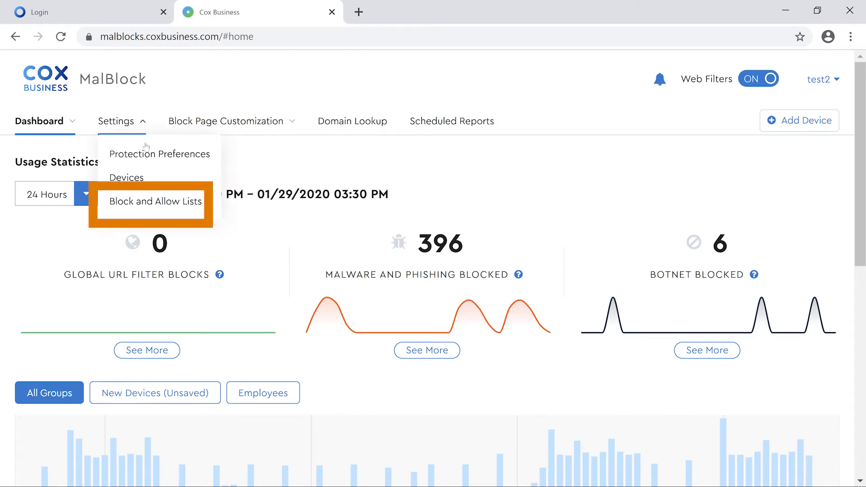
{"action": "left_click", "coordinate": [141, 209]}
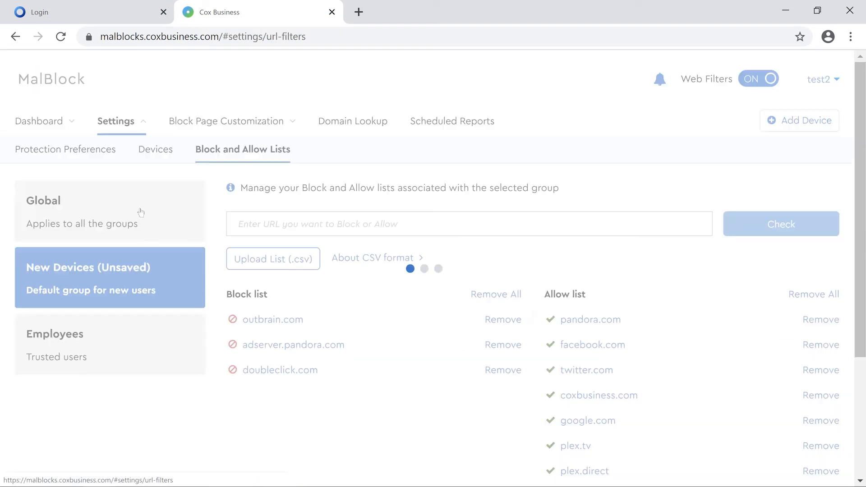
{"action": "left_click", "coordinate": [268, 220]}
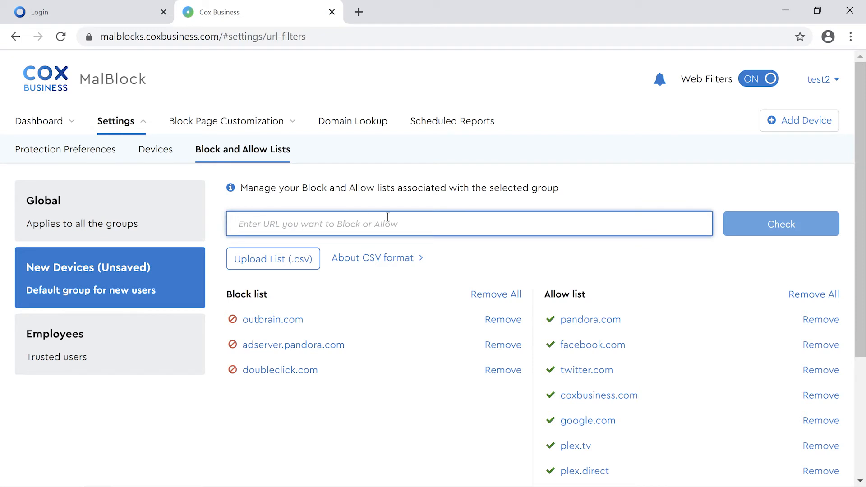
{"action": "type", "text": "ille"}
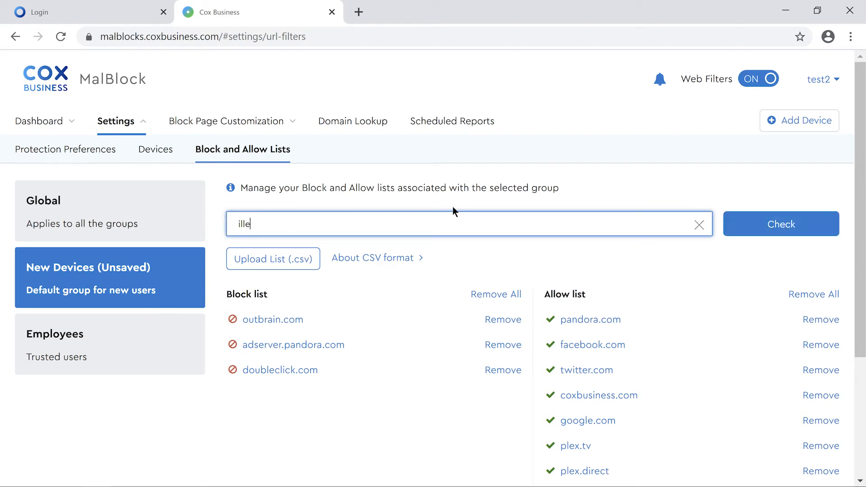
{"action": "type", "text": "galgambling.com"}
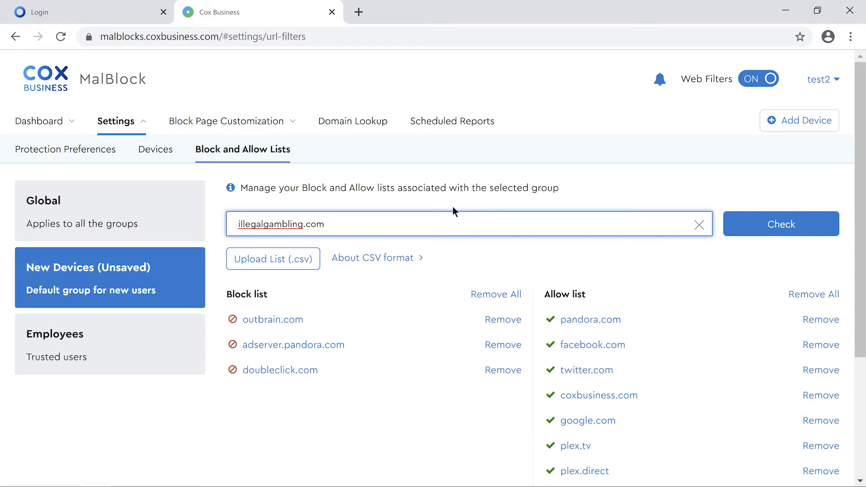
{"action": "left_click", "coordinate": [760, 231]}
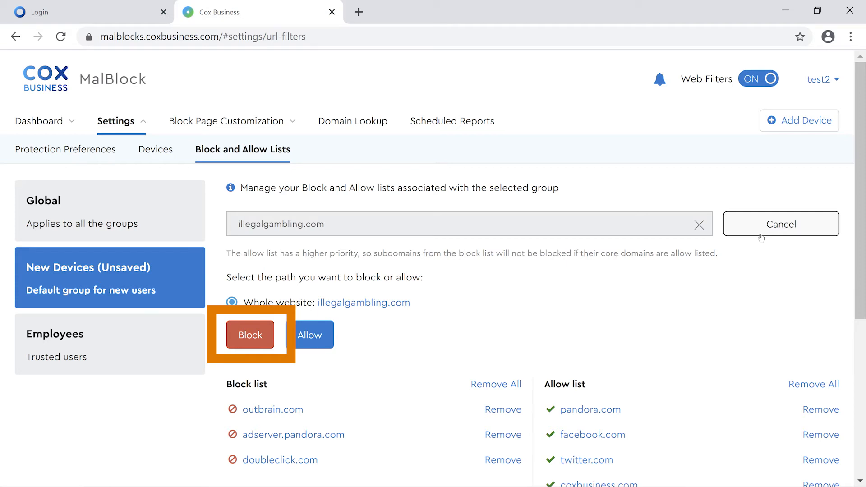
{"action": "left_click", "coordinate": [251, 336]}
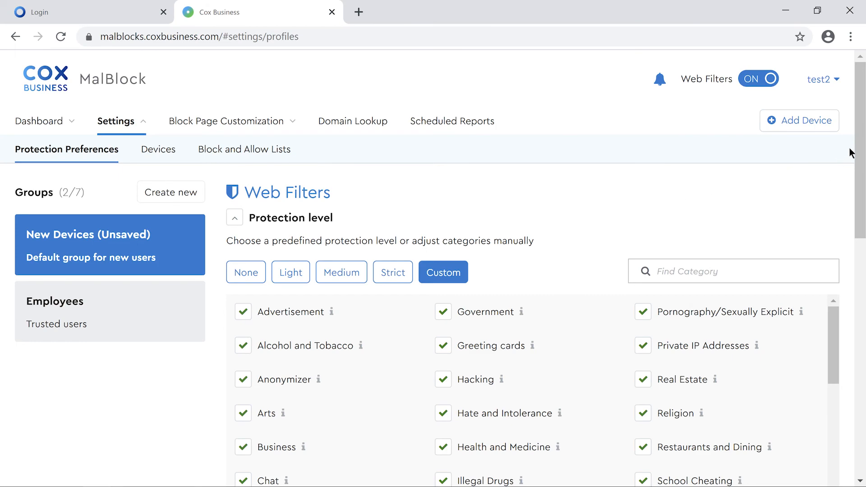
{"action": "left_click_drag", "start_coordinate": [860, 155], "coordinate": [860, 390]}
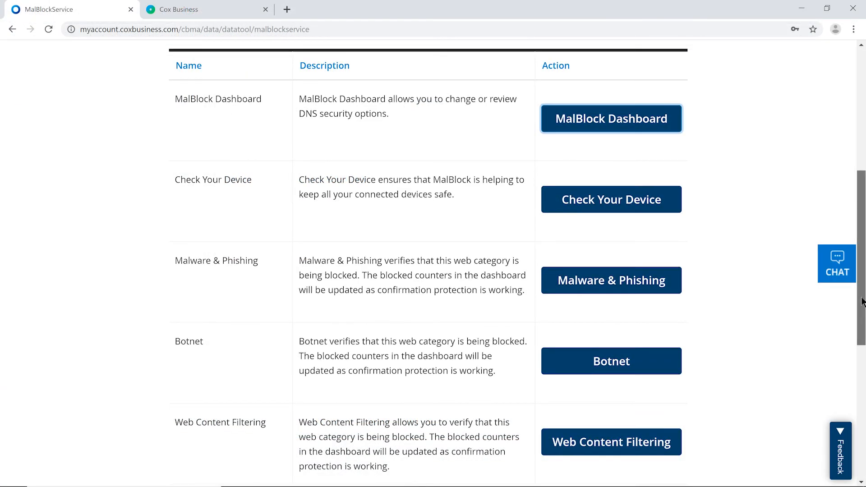
{"action": "left_click_drag", "start_coordinate": [862, 301], "coordinate": [861, 430]}
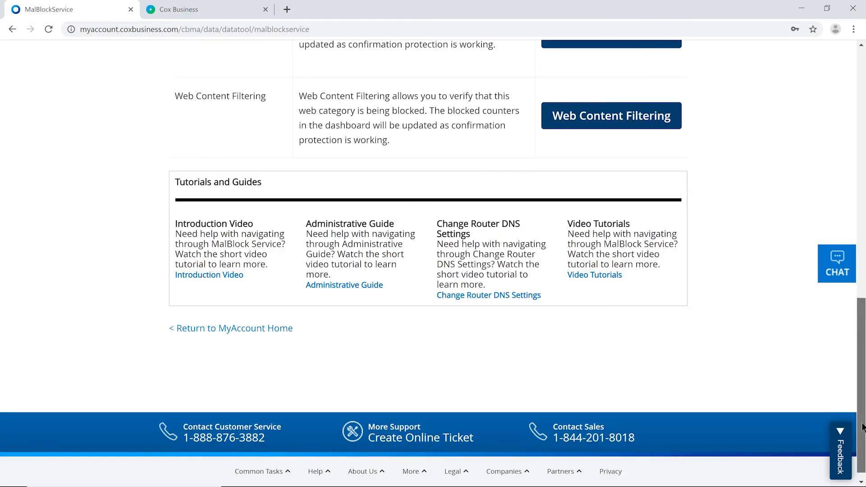